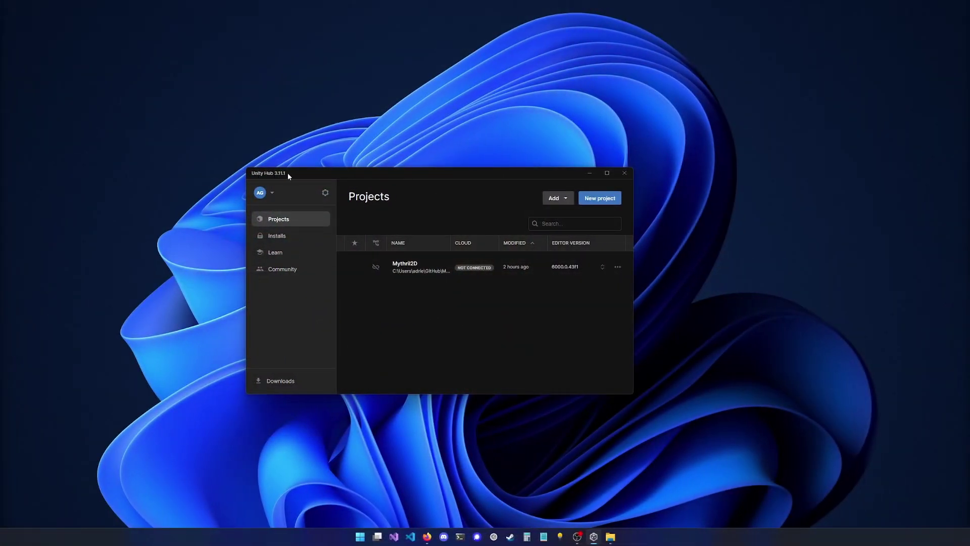
Start a new project in Unity Hub, keeping editor version 6000.0.43f1 after checking the version list
left_click(589, 205)
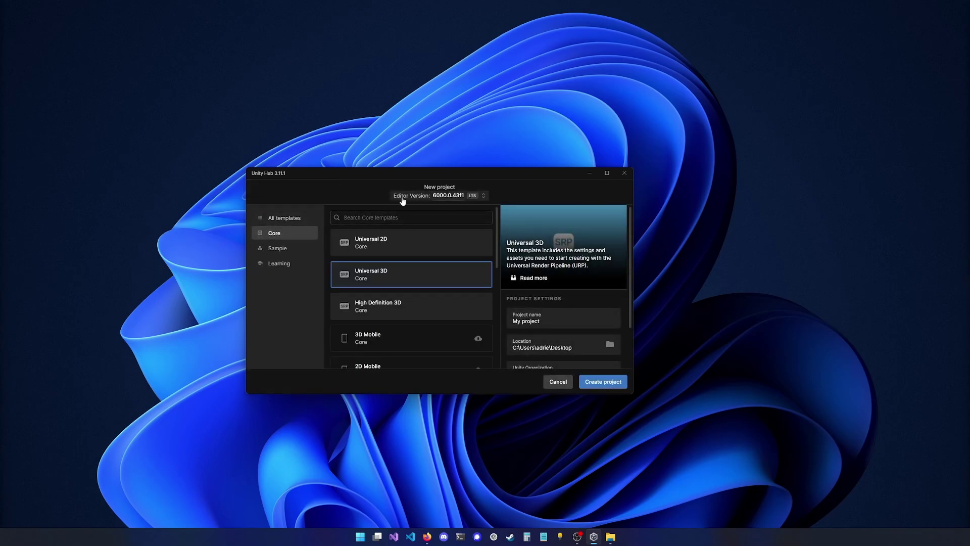
left_click(461, 198)
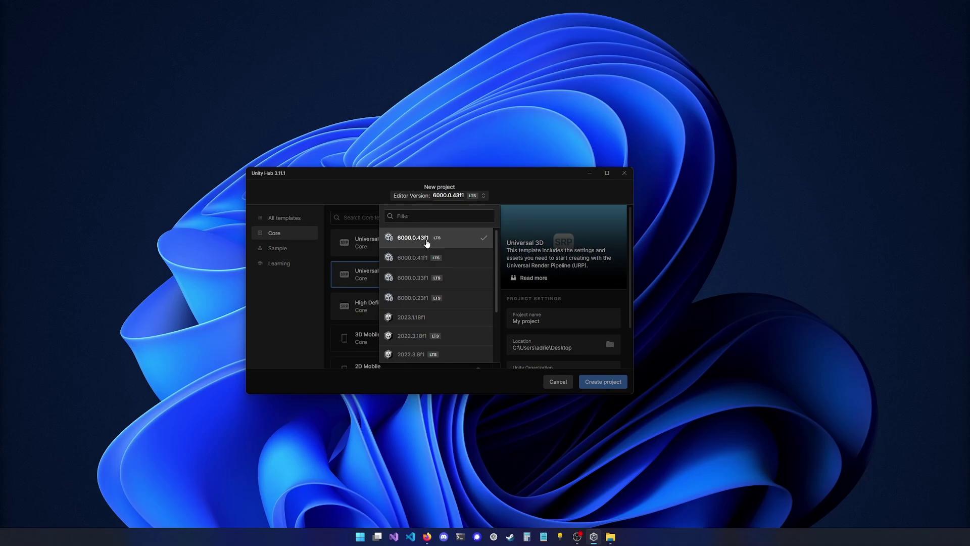
left_click(520, 198)
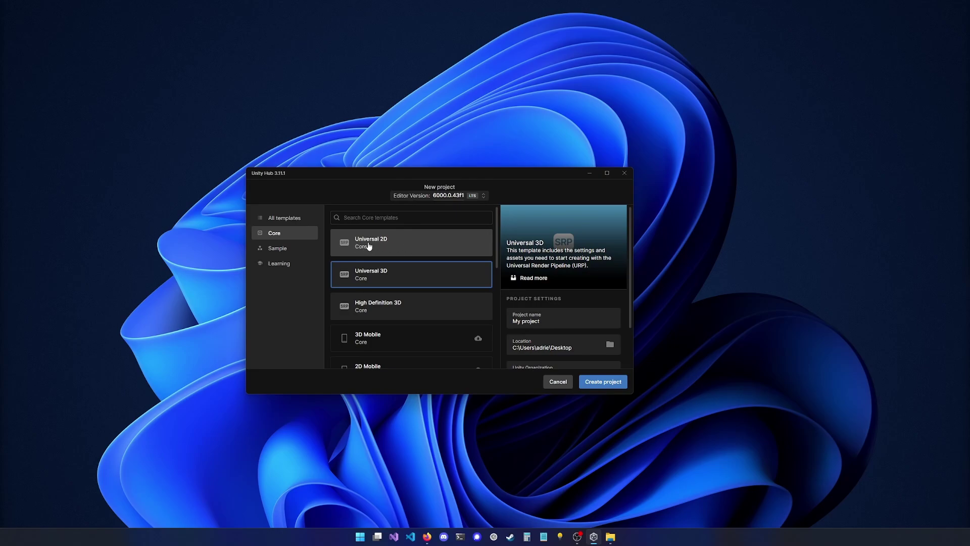
Create a Universal 2D project named M2D-3.0-Test-Project with Connect to Unity Cloud disabled
left_click(407, 249)
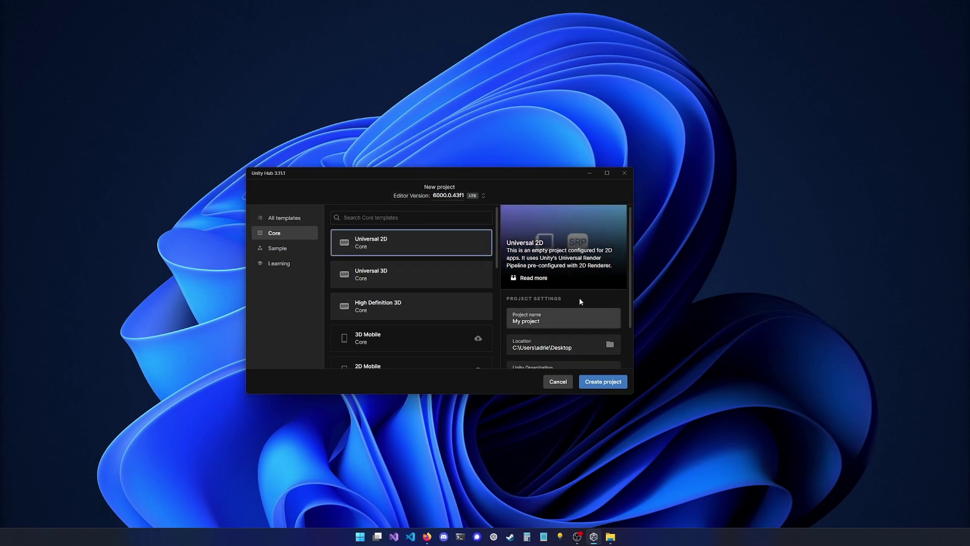
scroll(630, 262, "down", 2)
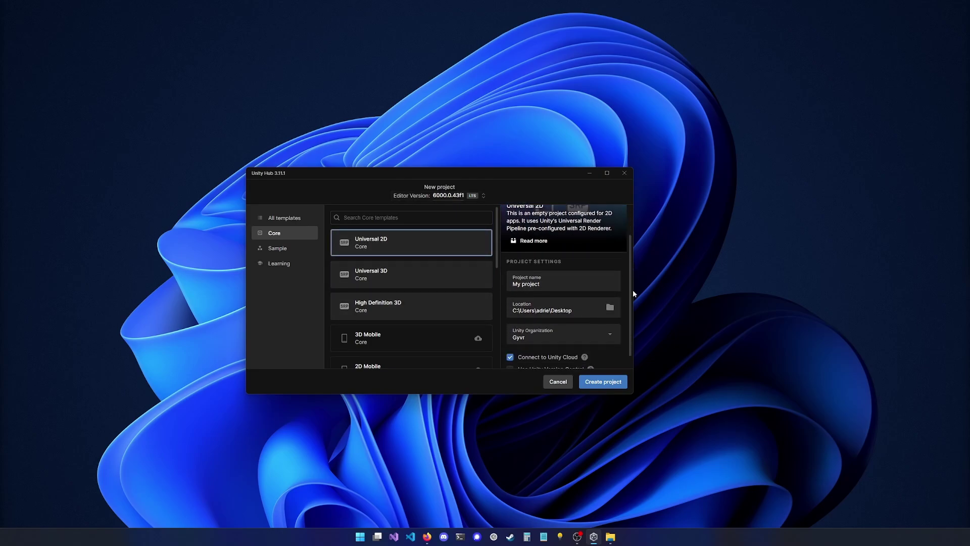
triple_click(556, 273)
type("M2D-")
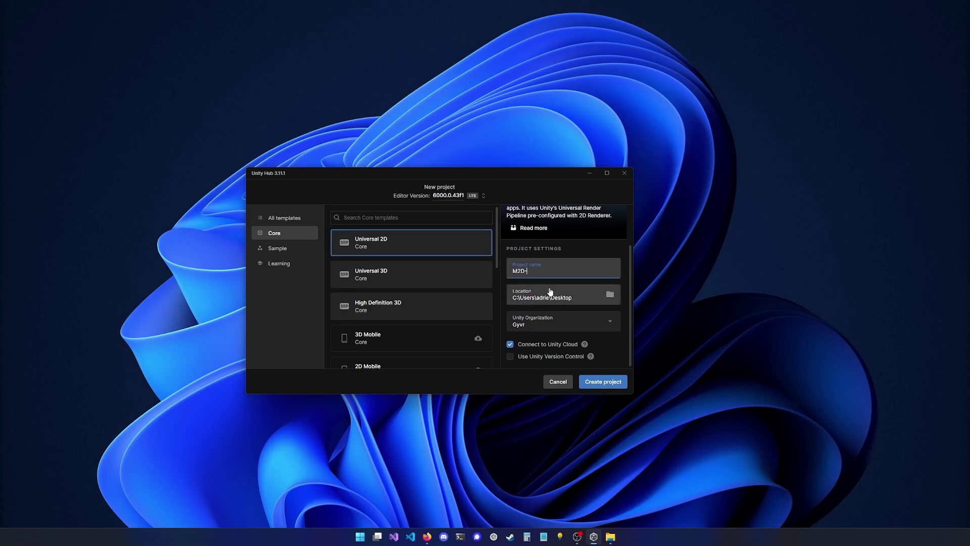
type("3.0-")
type("Test-Project")
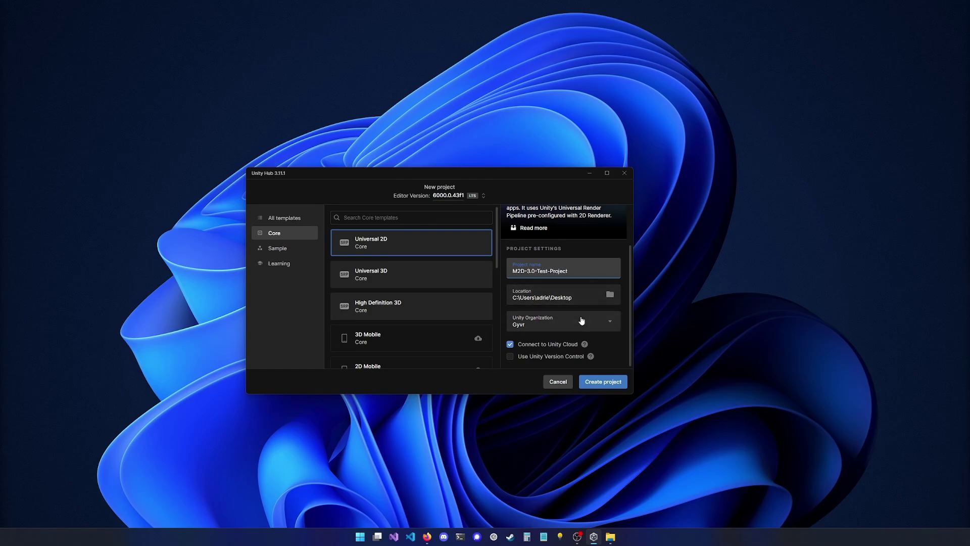
left_click(512, 345)
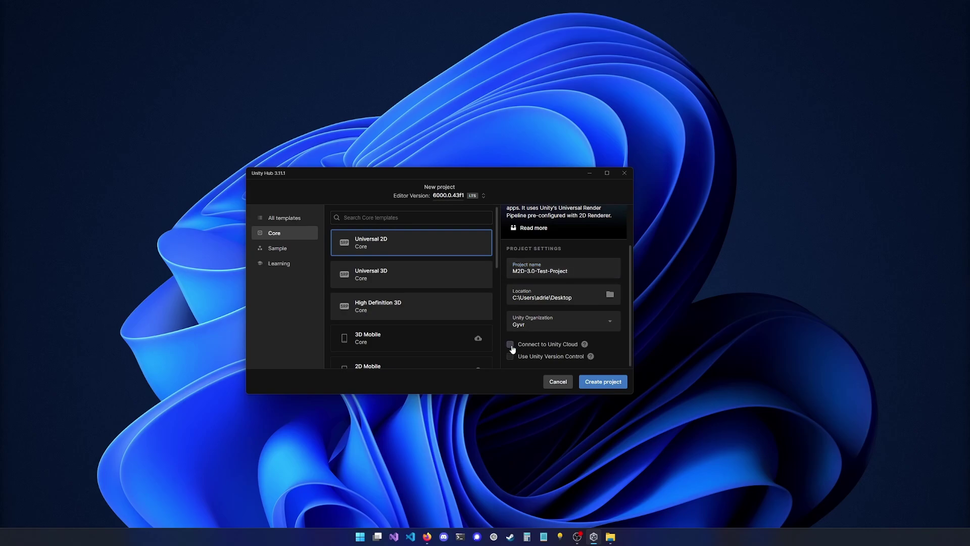
left_click(602, 383)
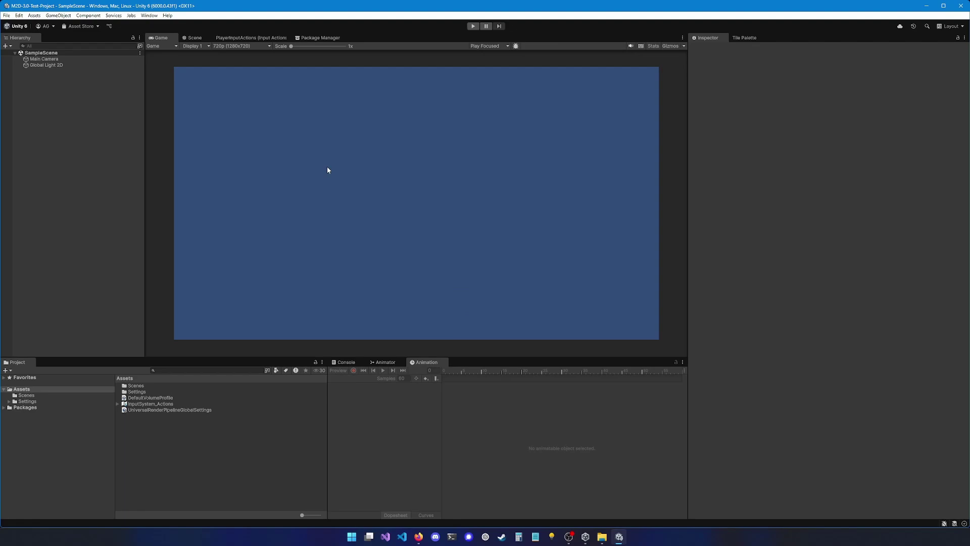
In Package Manager's My Assets, select the 2D Action RPG Engine: Mythril2D package
left_click(148, 17)
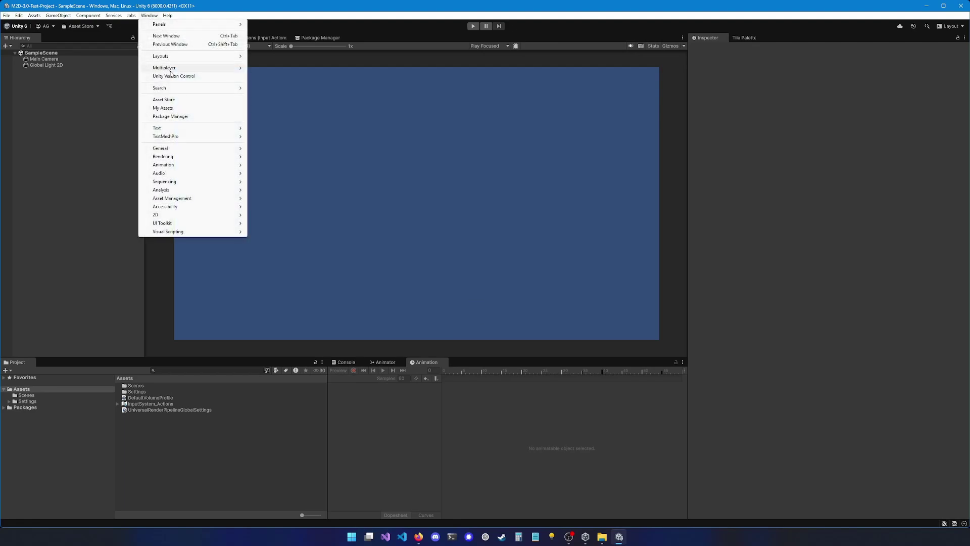
left_click(174, 116)
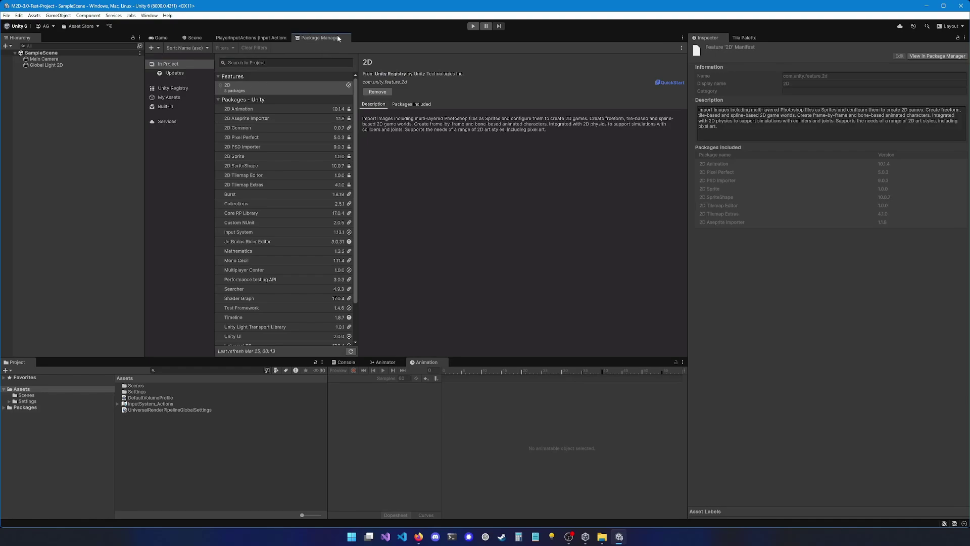
left_click(169, 97)
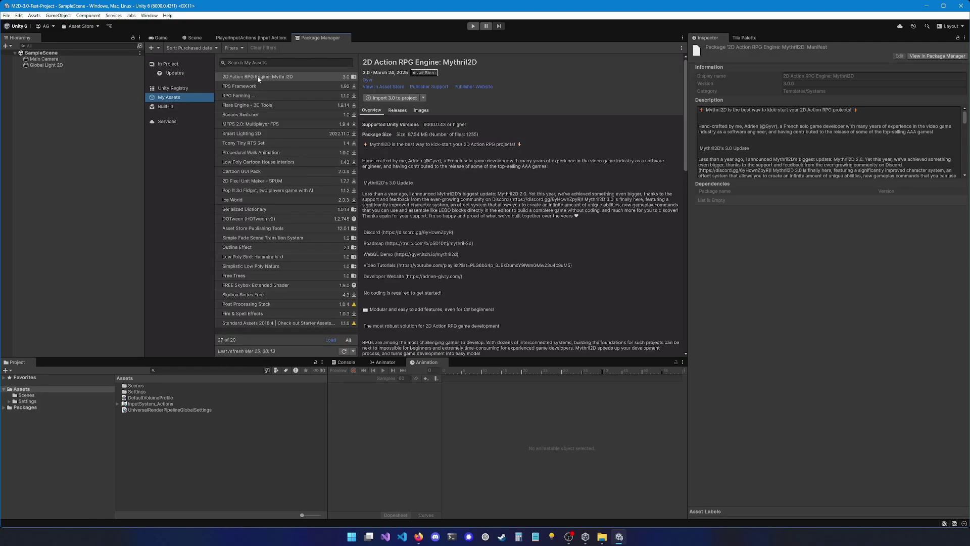
left_click(287, 77)
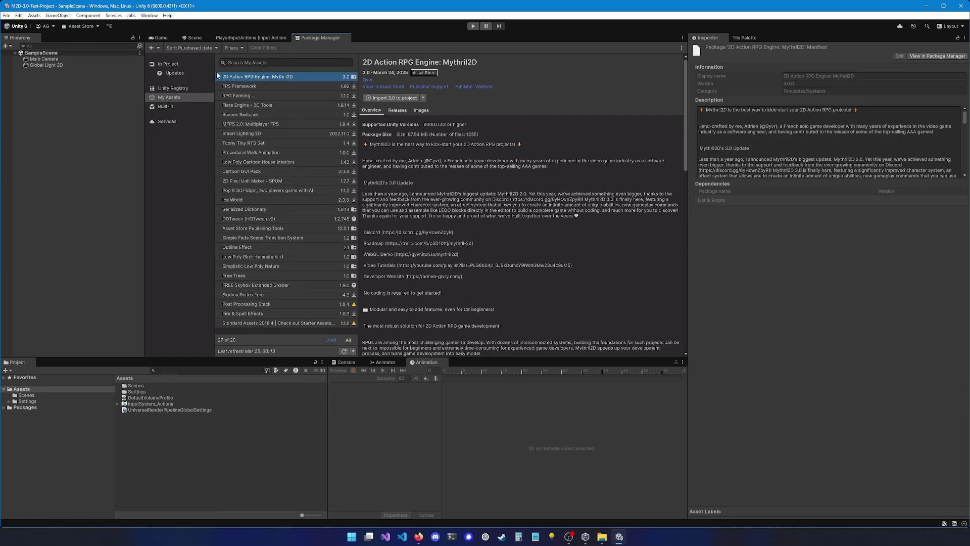
Import Mythril2D as a complete project, installing its dependencies and accepting the settings overrides
left_click(392, 97)
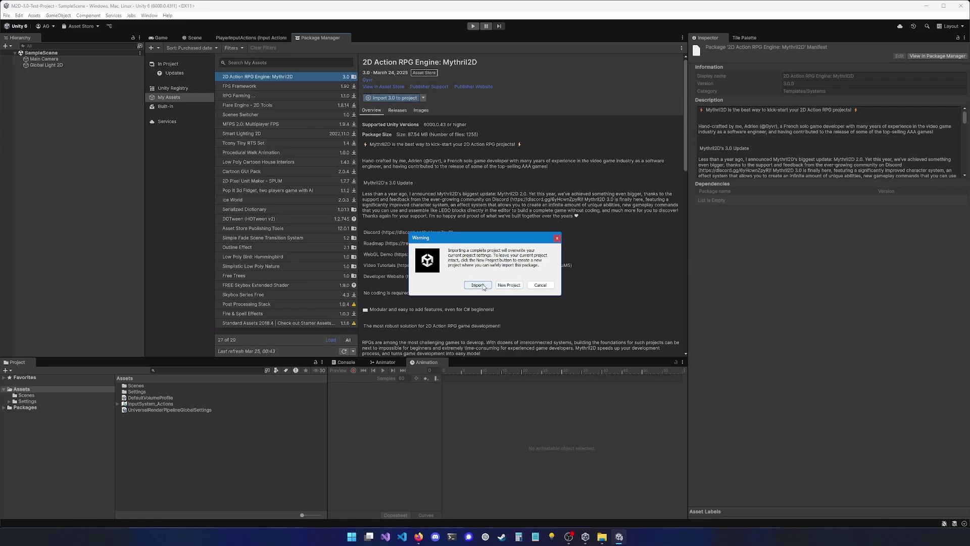
left_click(478, 285)
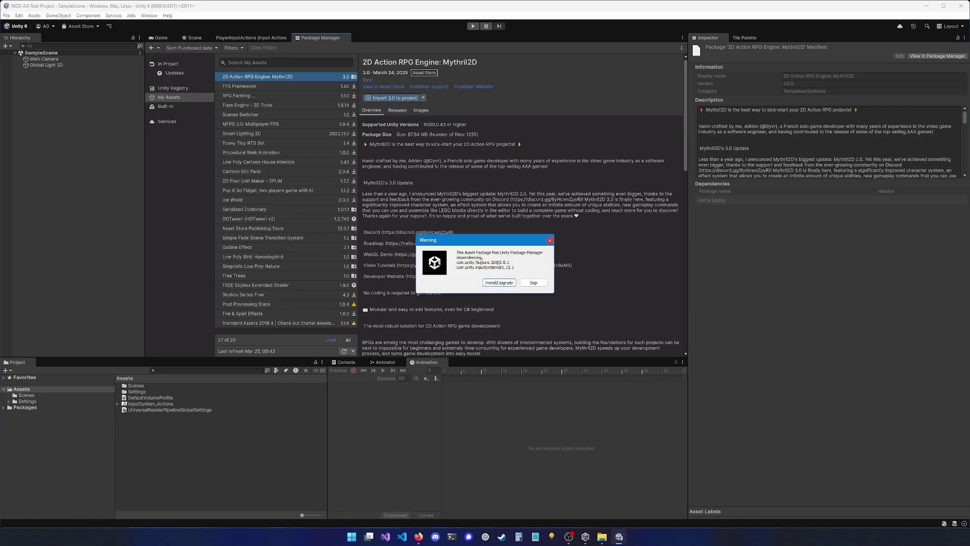
left_click(496, 283)
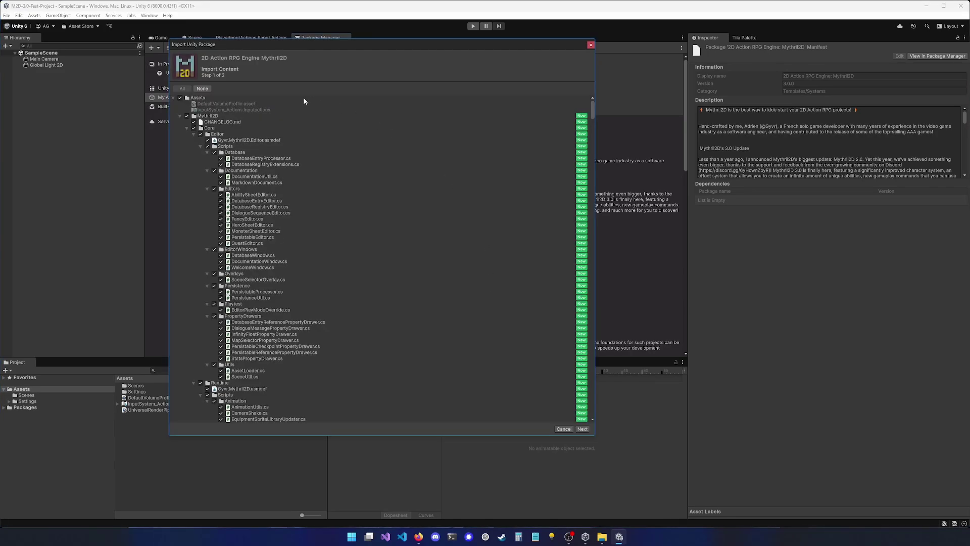
left_click(582, 429)
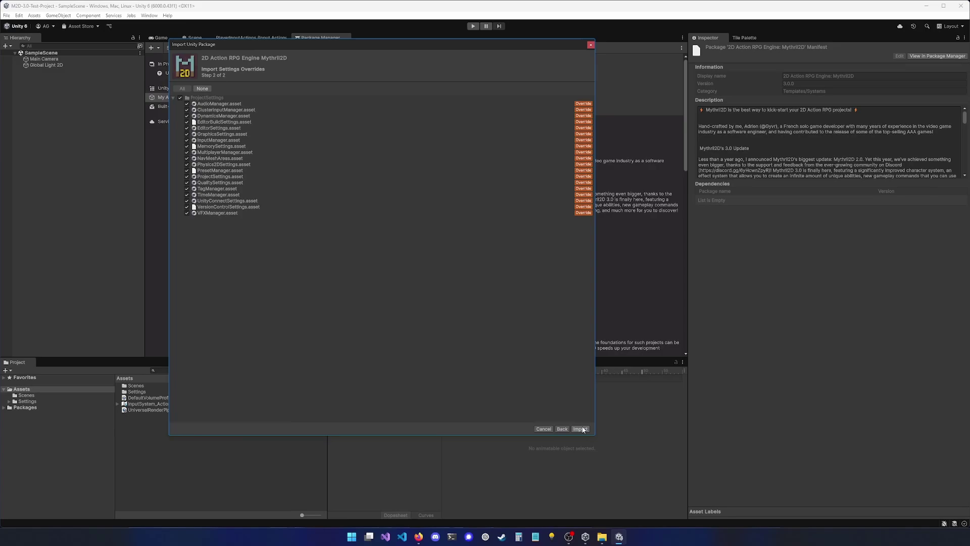
left_click(580, 430)
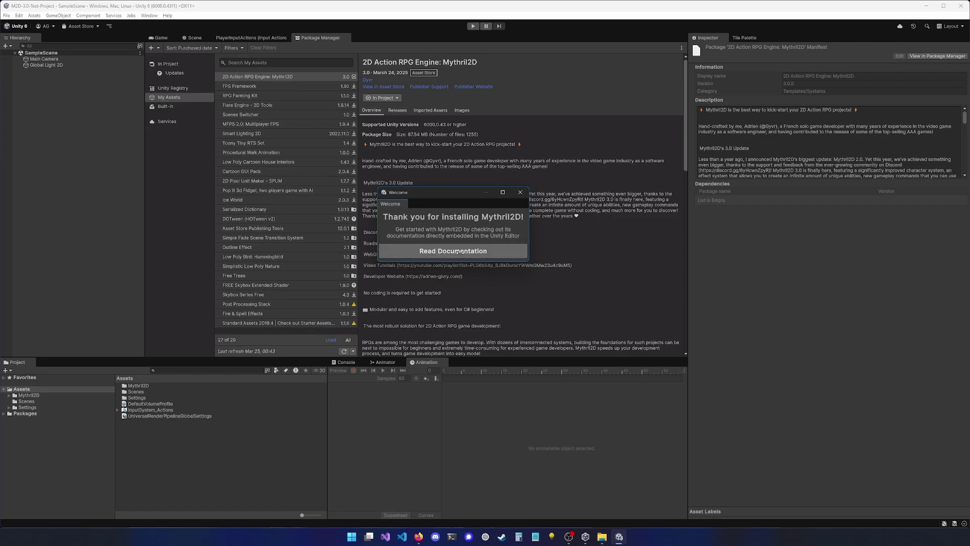
Dock the Mythril2D documentation window beside Package Manager and search its pages for 'characters'
left_click(453, 251)
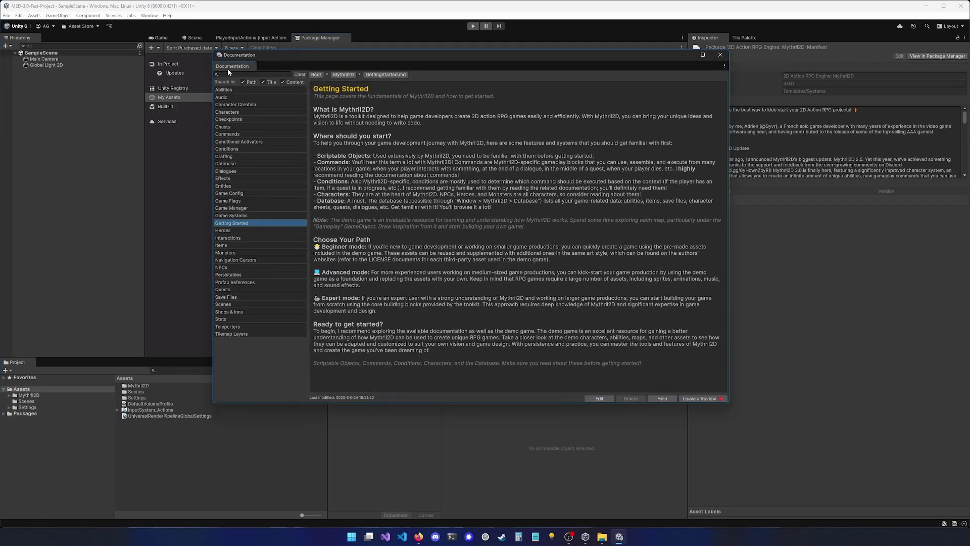
mouse_move(278, 57)
left_mouse_down()
mouse_move(352, 71)
mouse_move(349, 79)
mouse_move(362, 41)
left_mouse_up()
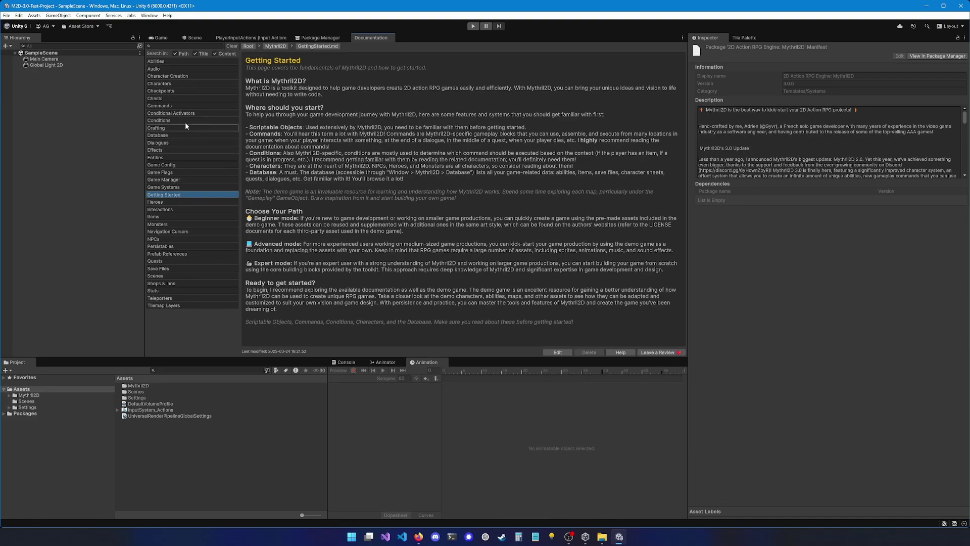
left_click(167, 43)
type("characters")
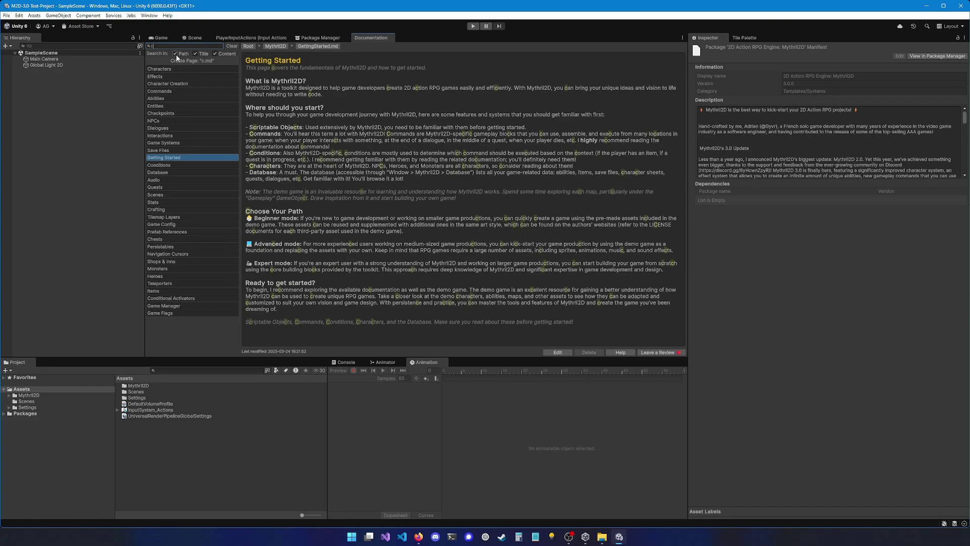
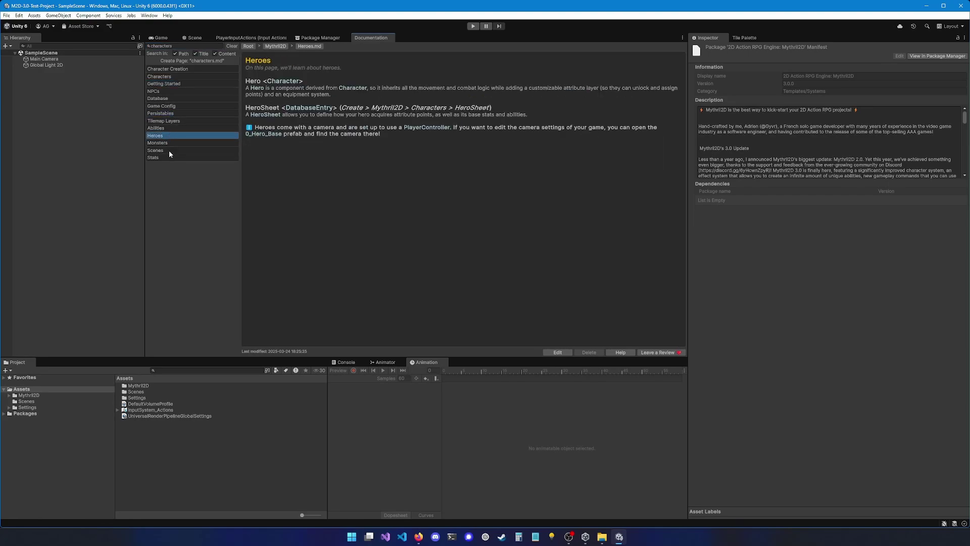
Clear the documentation's characters search to show all pages, then return to the Scene view
left_click(169, 150)
left_click(173, 83)
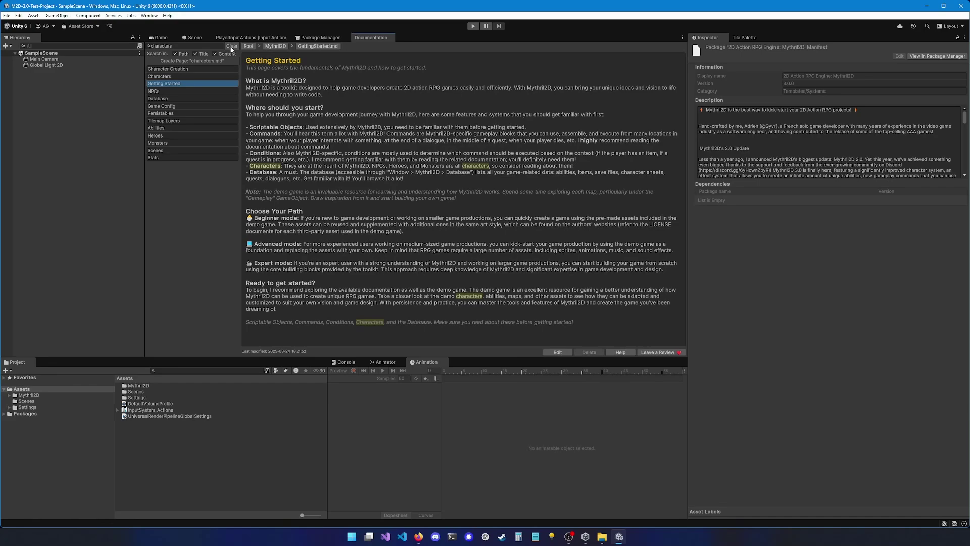
left_click(232, 47)
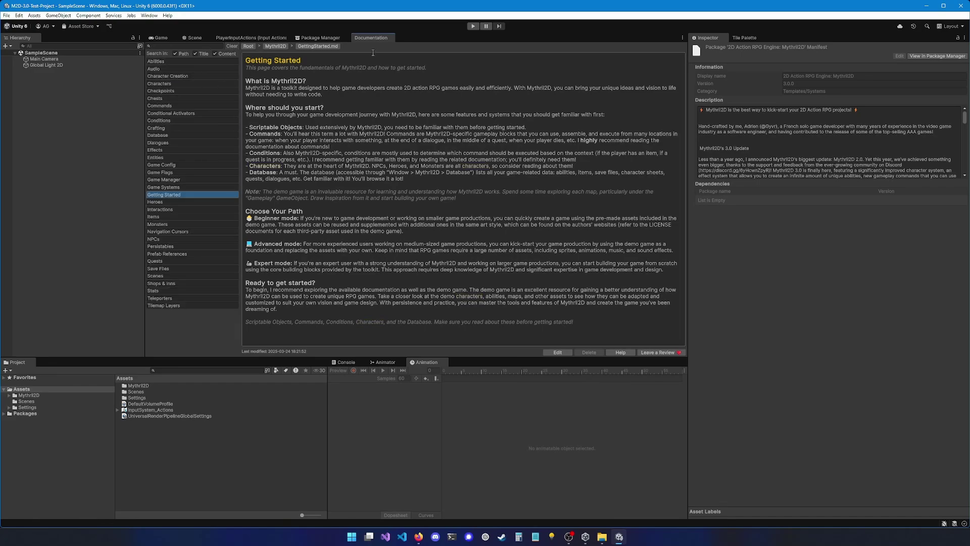
left_click(194, 37)
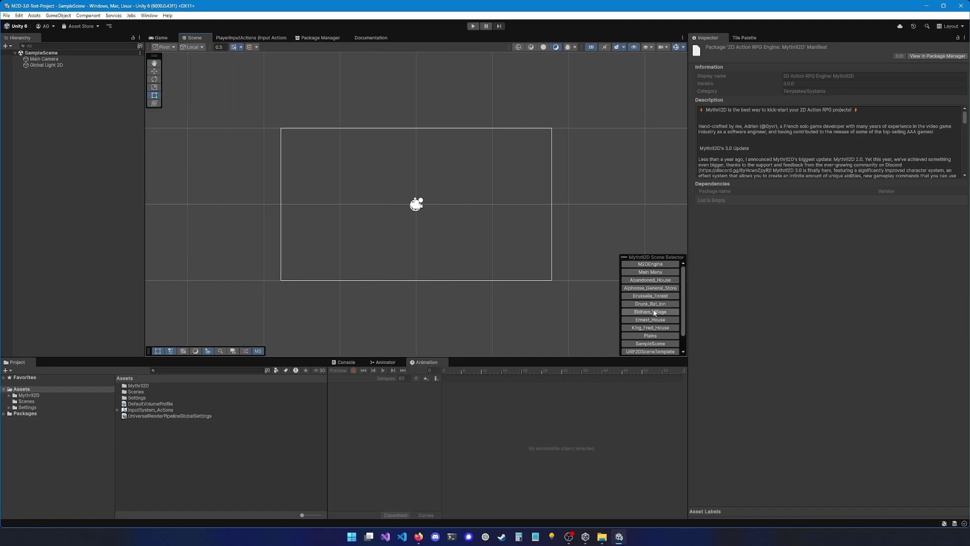
scroll(685, 282, "down", 1)
mouse_move(684, 282)
left_mouse_down()
mouse_move(684, 319)
mouse_move(685, 278)
left_mouse_up()
left_click_drag(684, 277, 685, 294)
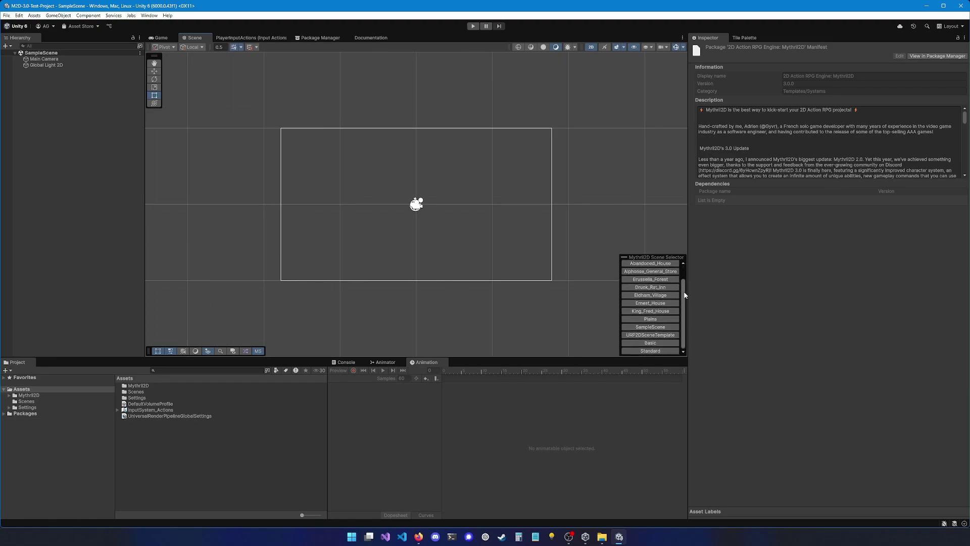
Load the Plains demo scene from the Mythril2D Scene Selector
left_click(653, 320)
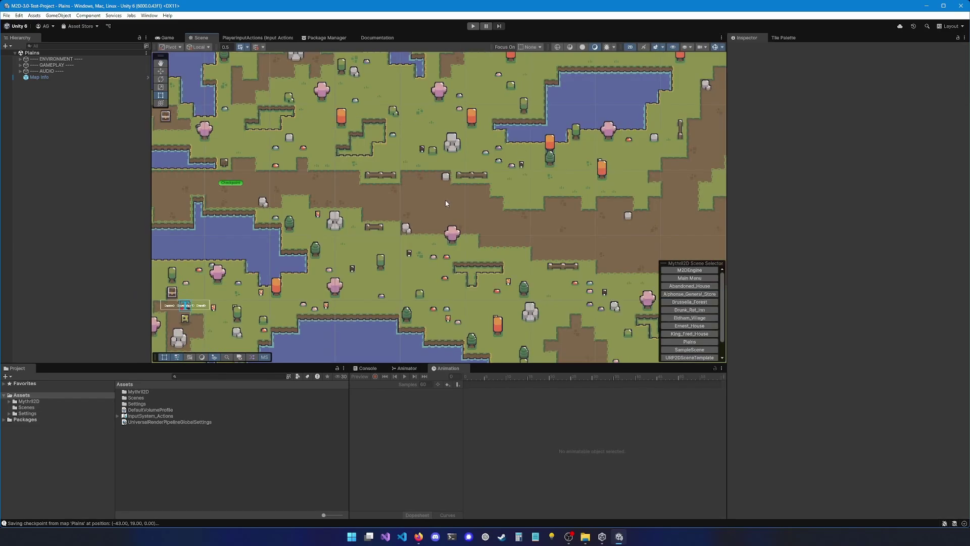
Switch to the Game view and set its resolution to 720p (1280x720)
left_click(169, 37)
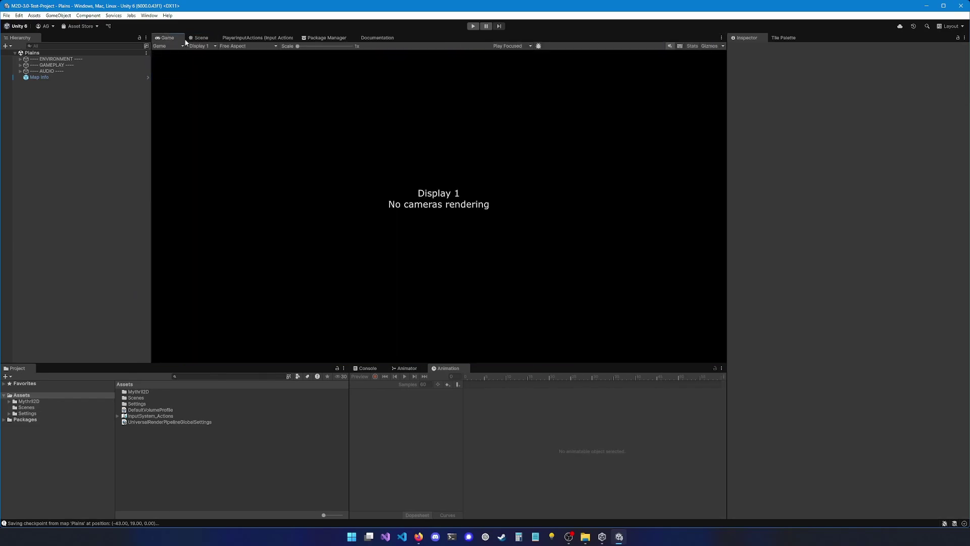
left_click(240, 47)
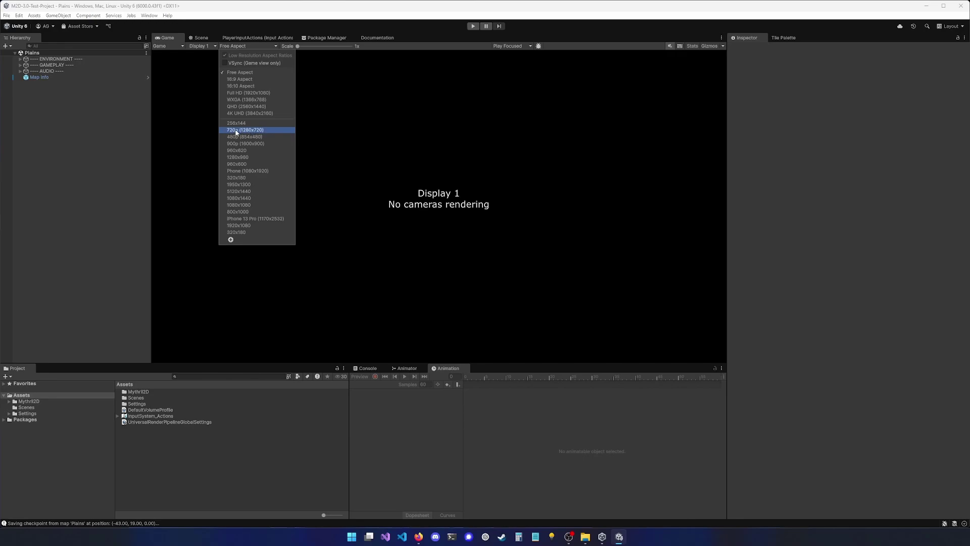
left_click(237, 131)
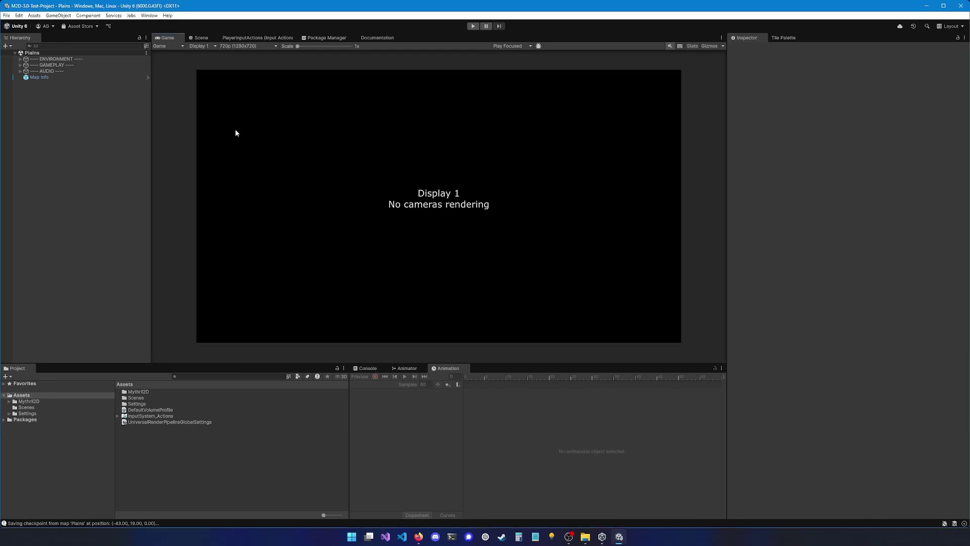
Start Play mode, walk the hero around with WASD, use the Q and E skills and attack
left_click(473, 27)
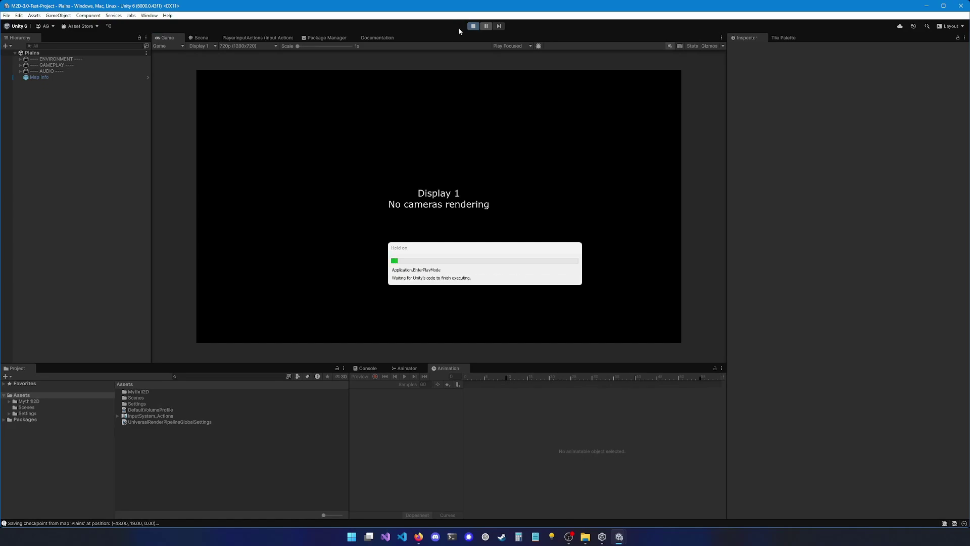
key("d")
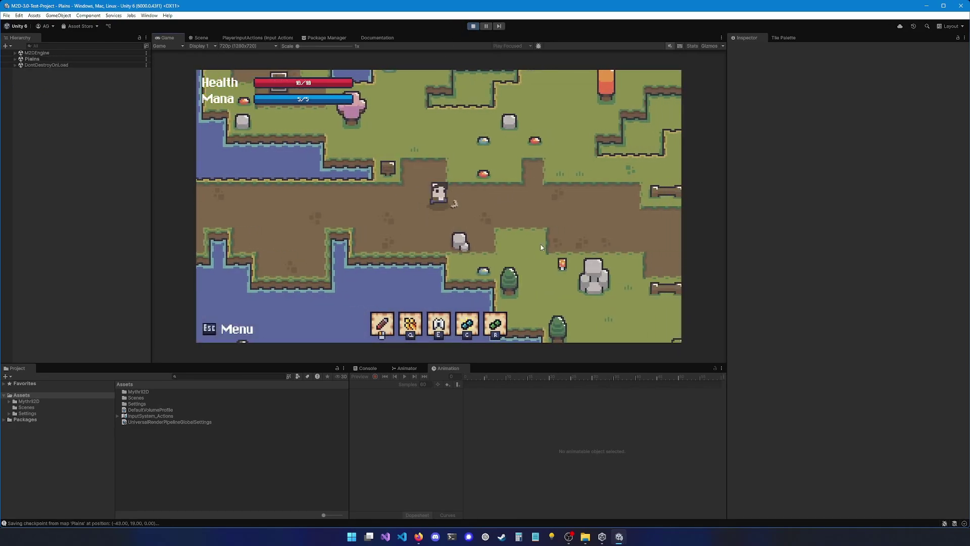
key("d")
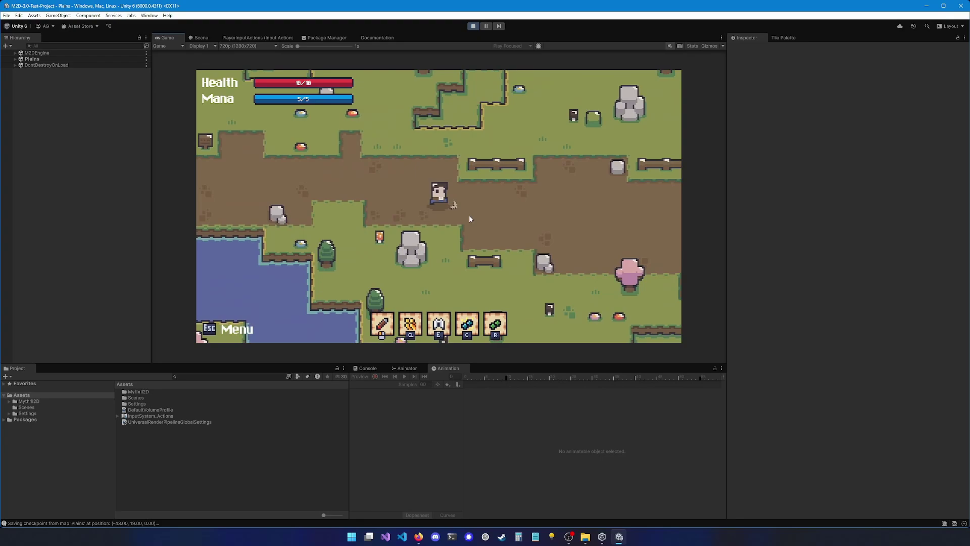
key("q")
key("e")
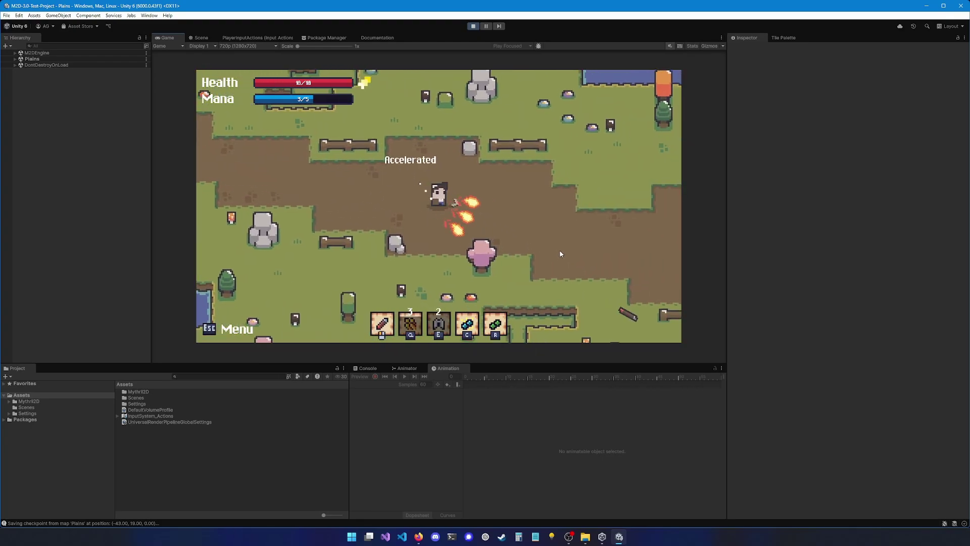
key("w")
left_click(496, 139)
key("s")
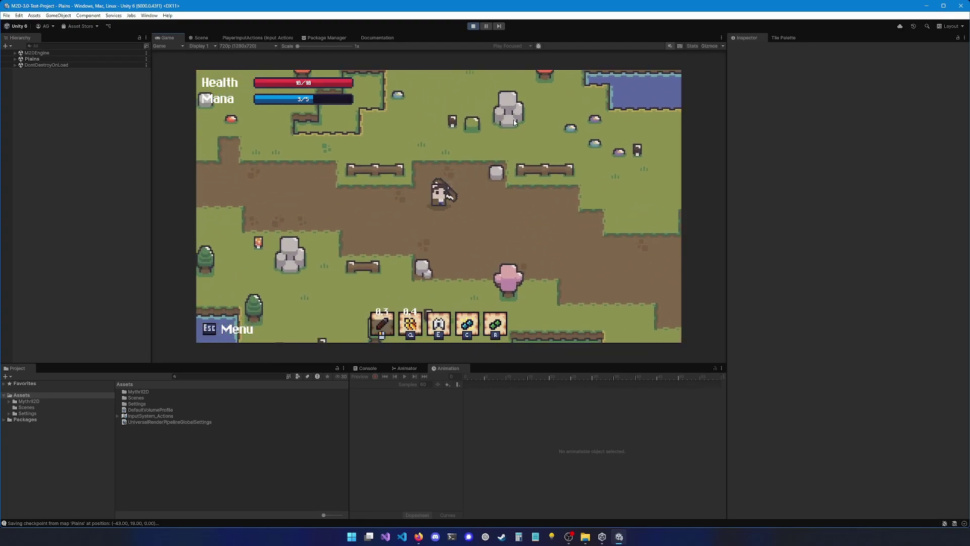
Attack again, then walk the hero right along the path and back left as mana recovers
left_click(549, 227)
key("d")
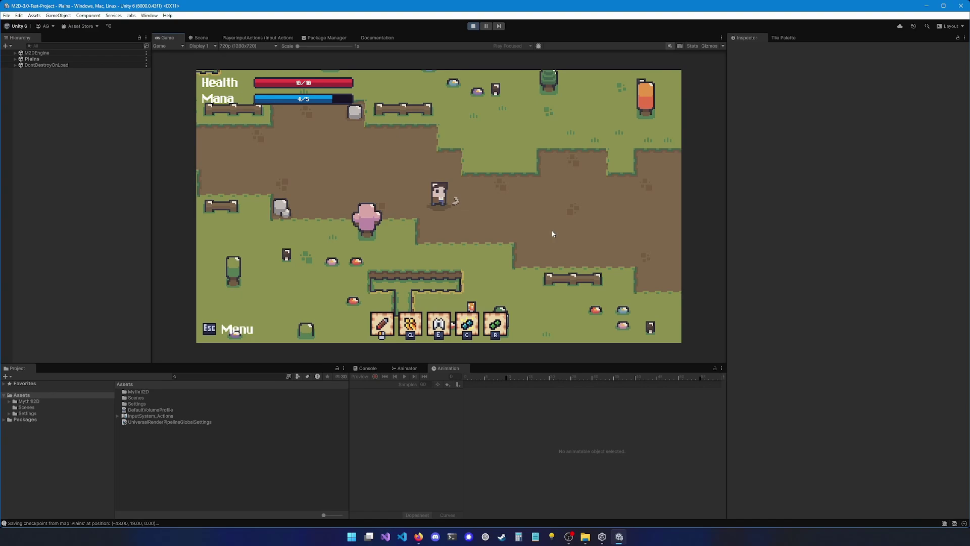
key("d")
key("a")
key("a")
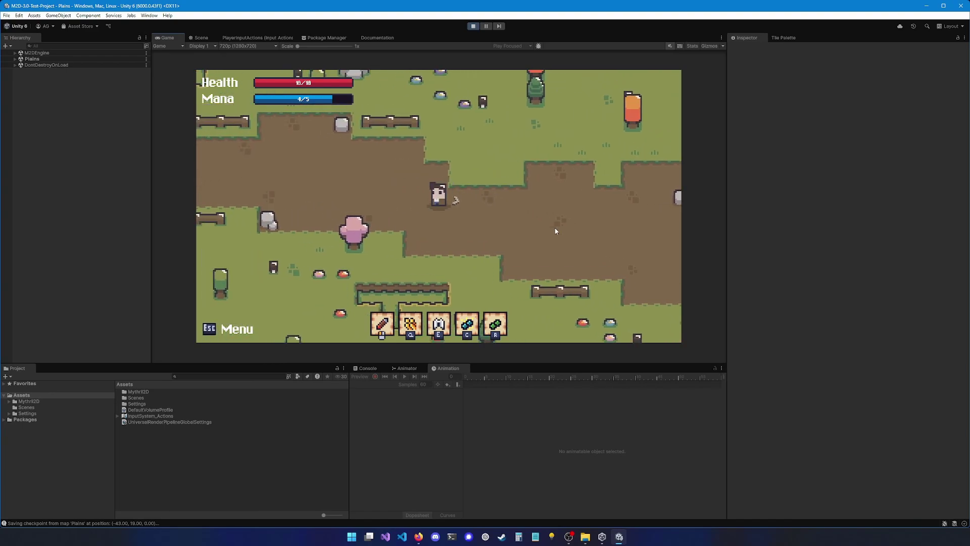